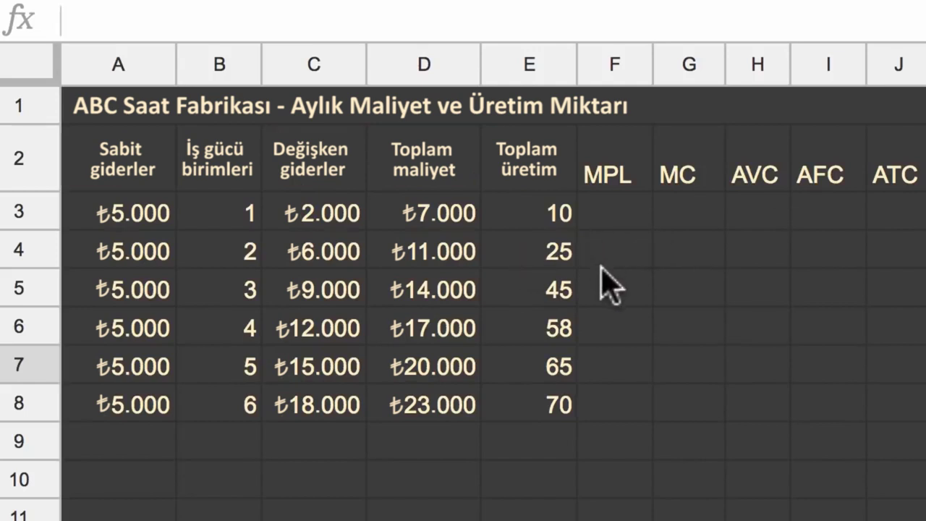
- Enter the MPL formula =(E4-E3)/(B4-B3) in cell F4
click(605, 217)
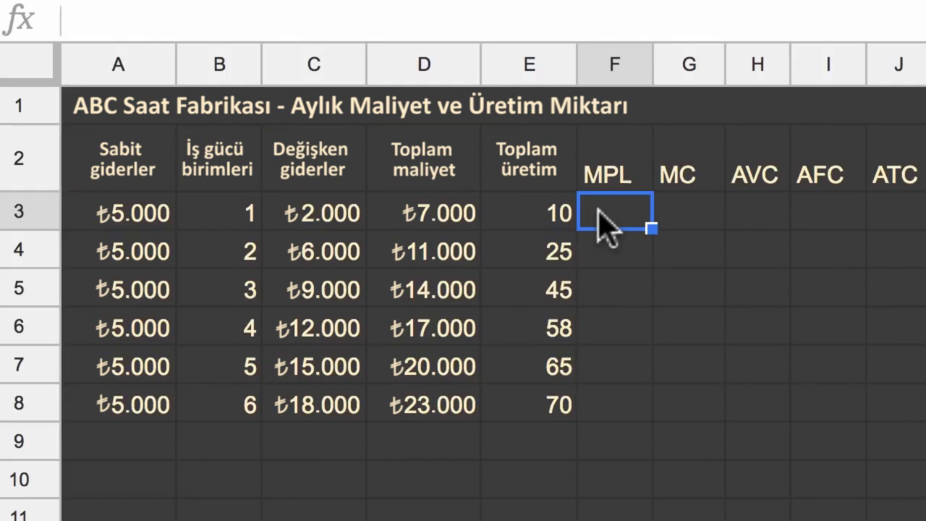
key(Down)
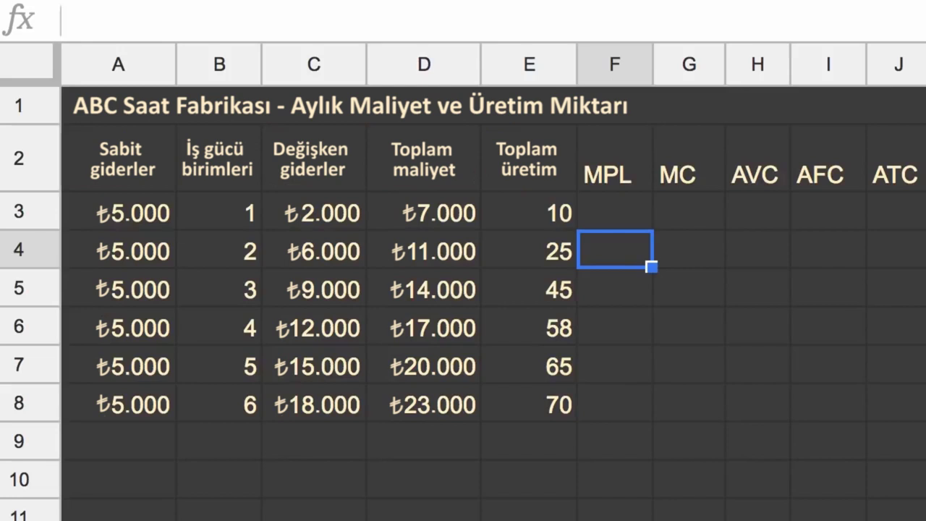
text(=)
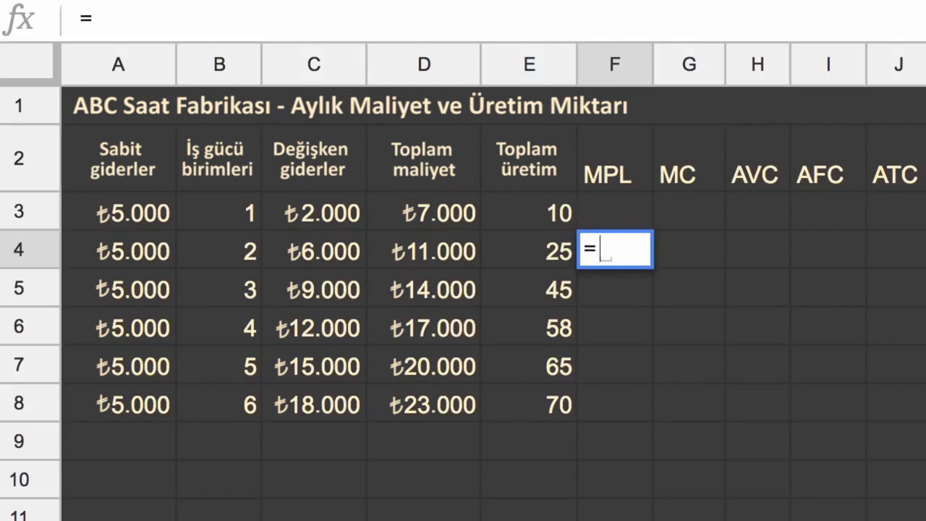
text(()
click(529, 249)
text(-)
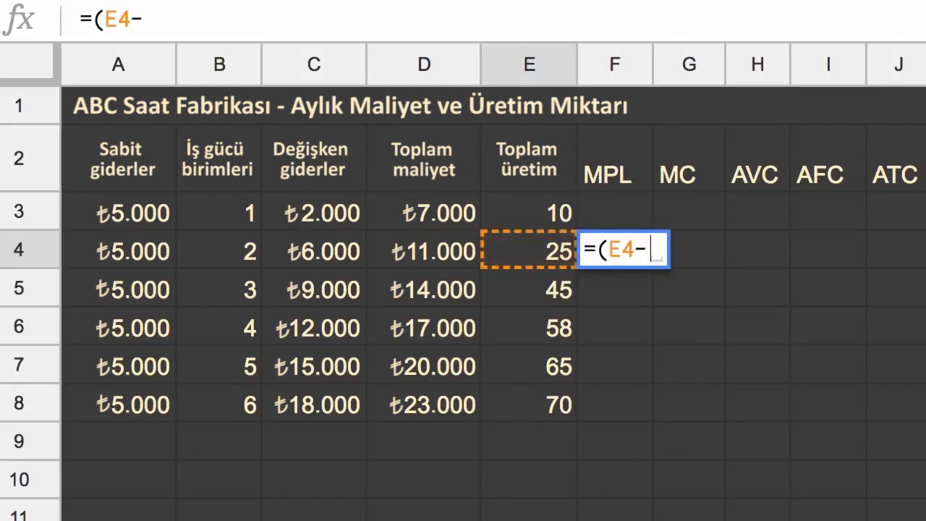
key(Up)
key(Left)
text())
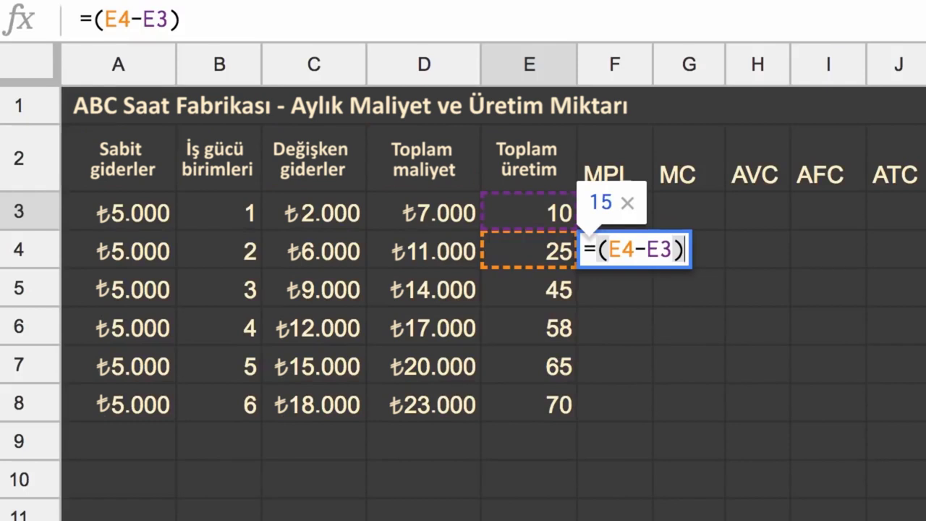
text(/(B4-B3))
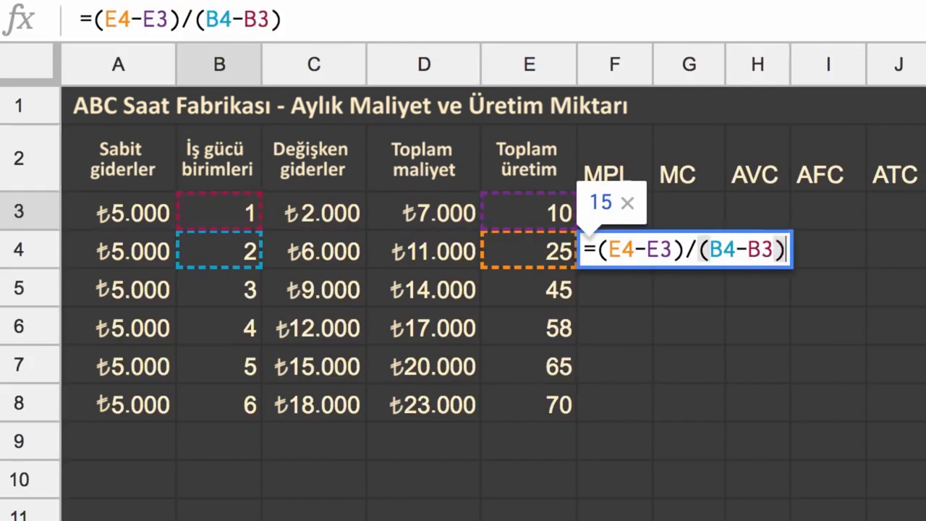
key(Return)
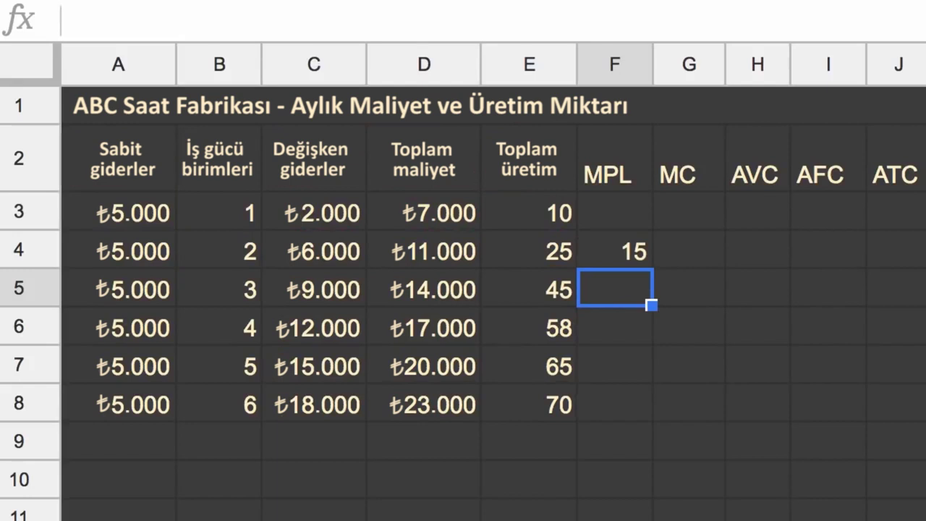
- Fill the MPL formula from F4 down through F8
click(615, 249)
drag(652, 267, 652, 420)
click(529, 479)
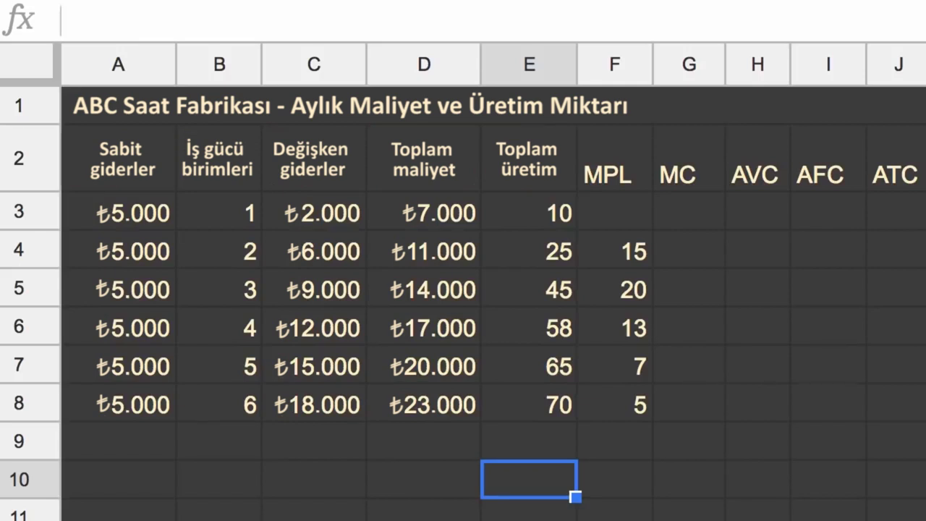
- Enter the MC formula =(D4-D3)/(E4-E3) in cell G4
click(689, 249)
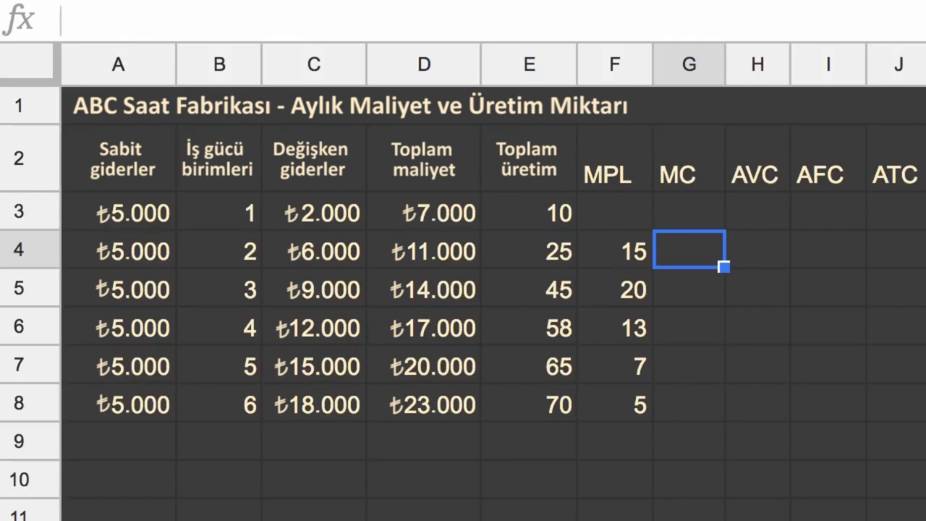
text(=)
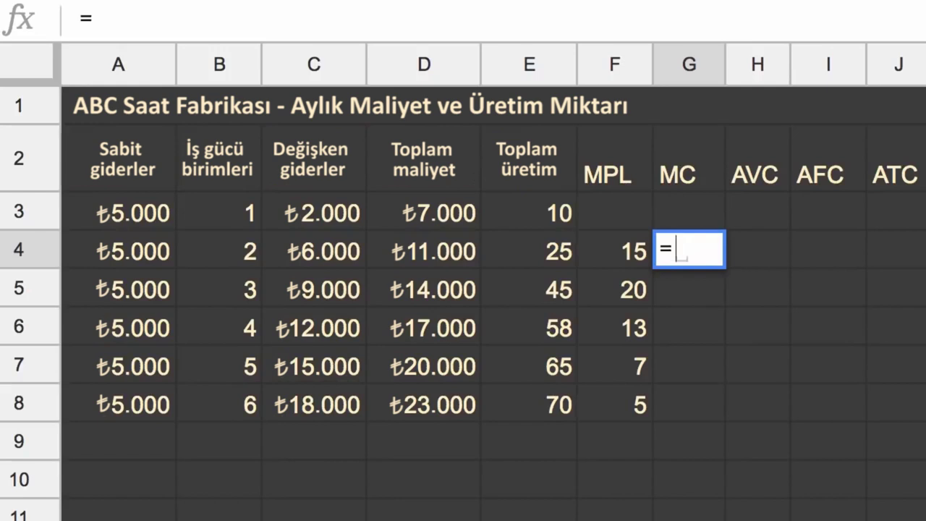
text(()
click(424, 213)
click(424, 252)
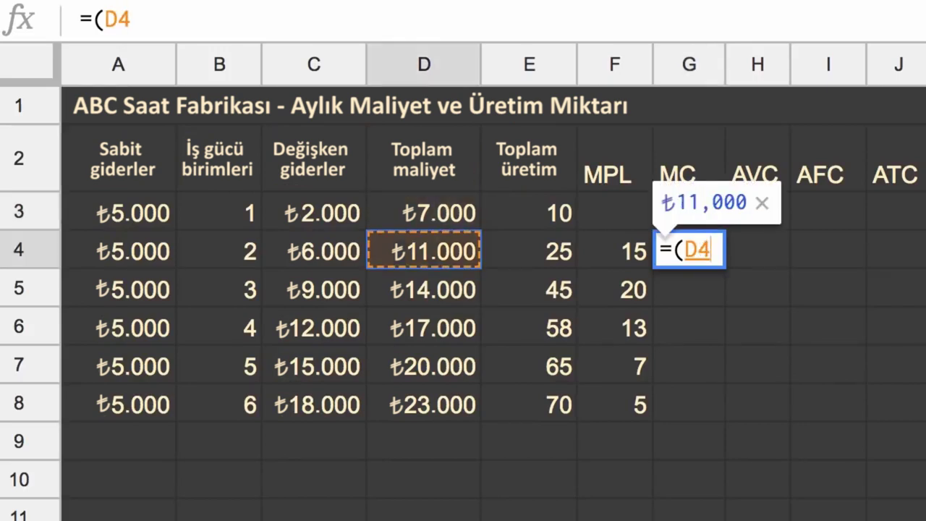
text(-)
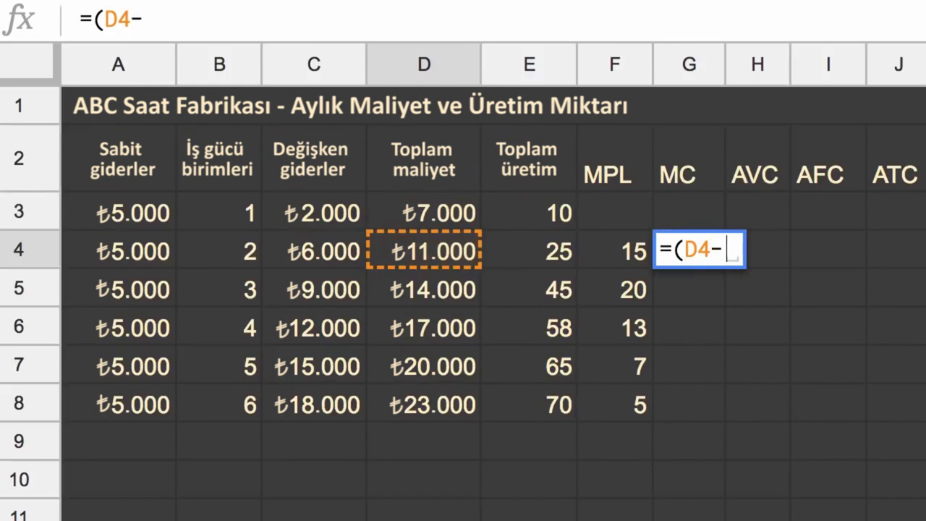
key(Up)
key(Left)
key(Left)
key(Left)
text()/)
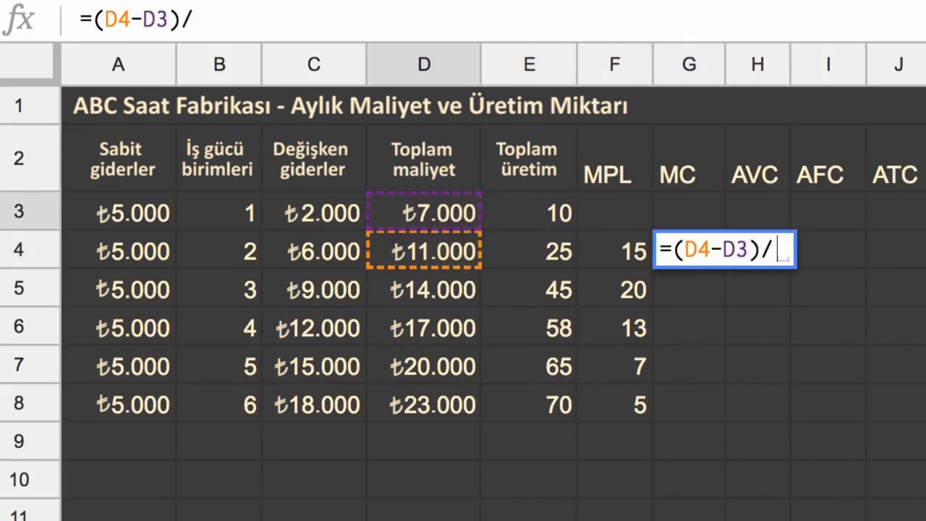
text(()
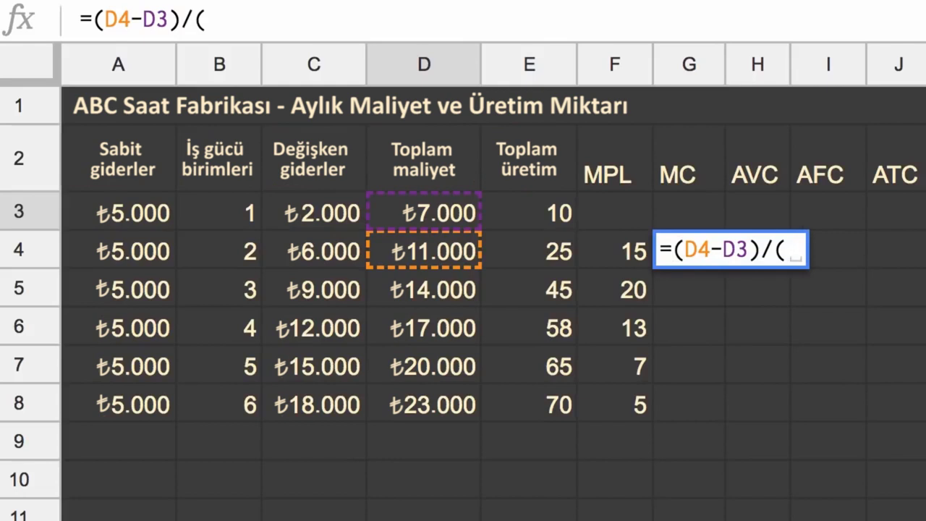
key(Left)
key(Left)
text(-)
key(Up)
key(Left)
key(Left)
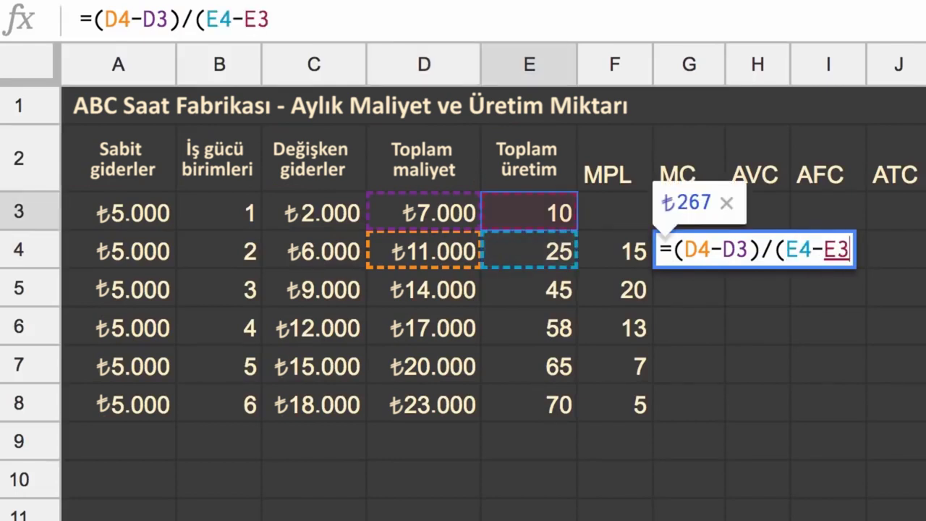
text())
key(Return)
- Fill the MC formula from G4 down through G8
click(689, 250)
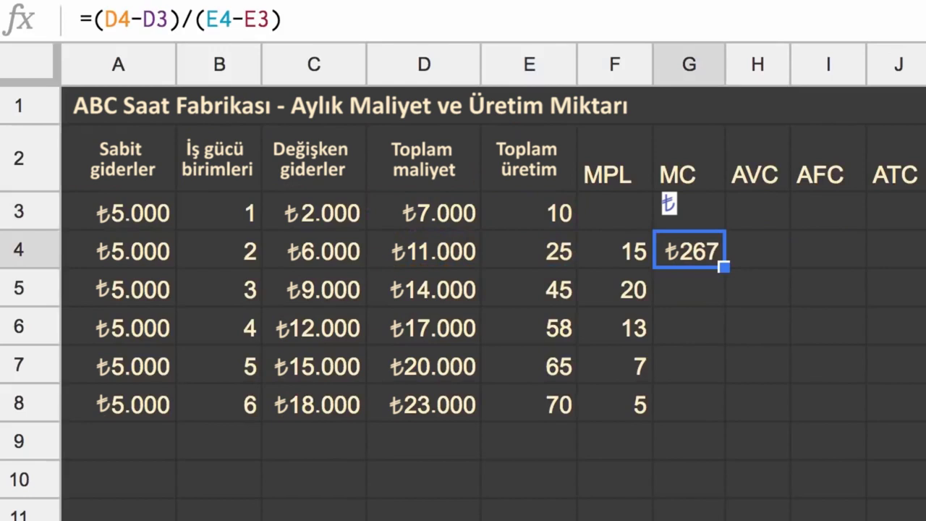
drag(724, 329, 723, 413)
click(614, 441)
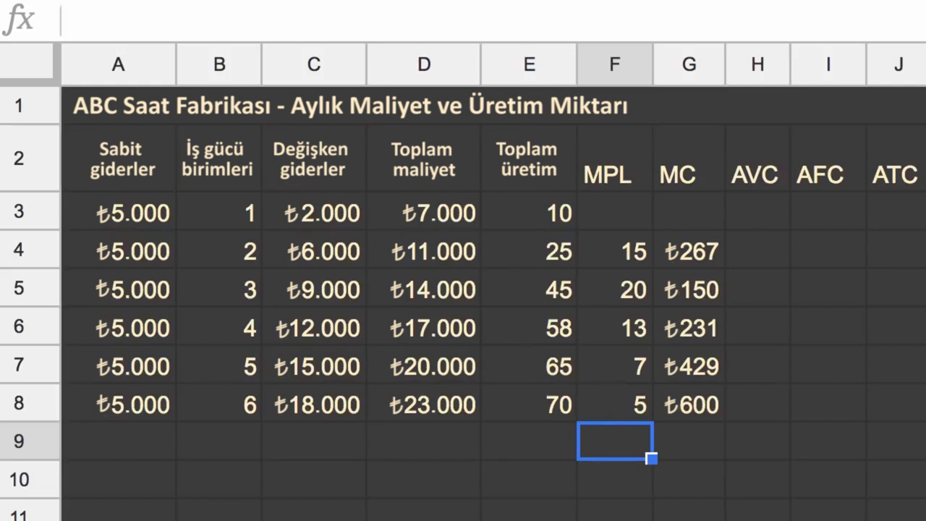
- Enter the AVC formula =C4/E4 in cell H4
click(757, 250)
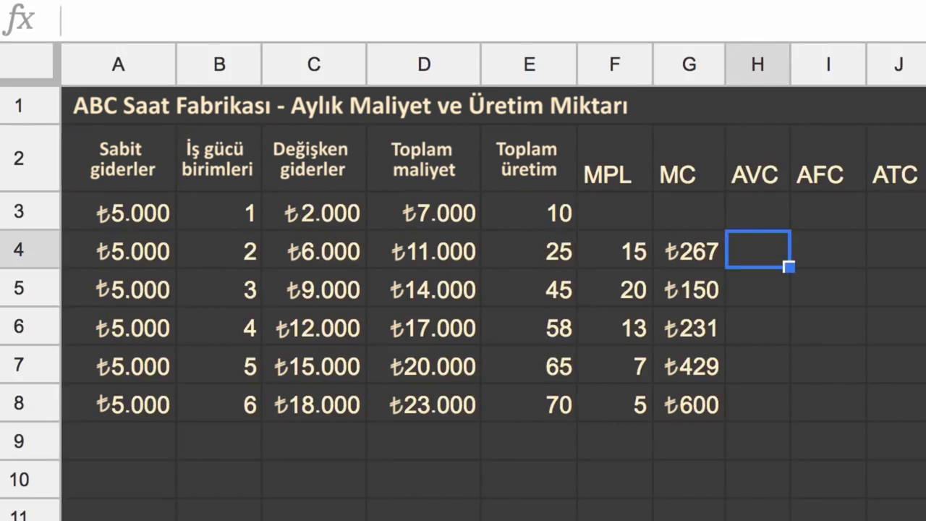
text(=)
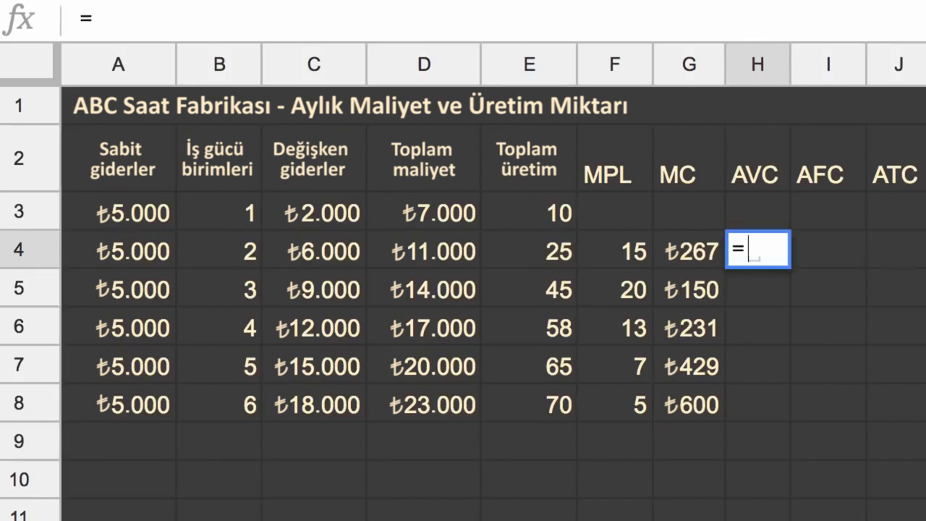
key(Left)
key(Left)
key(Left)
key(Left)
key(Left)
text(/)
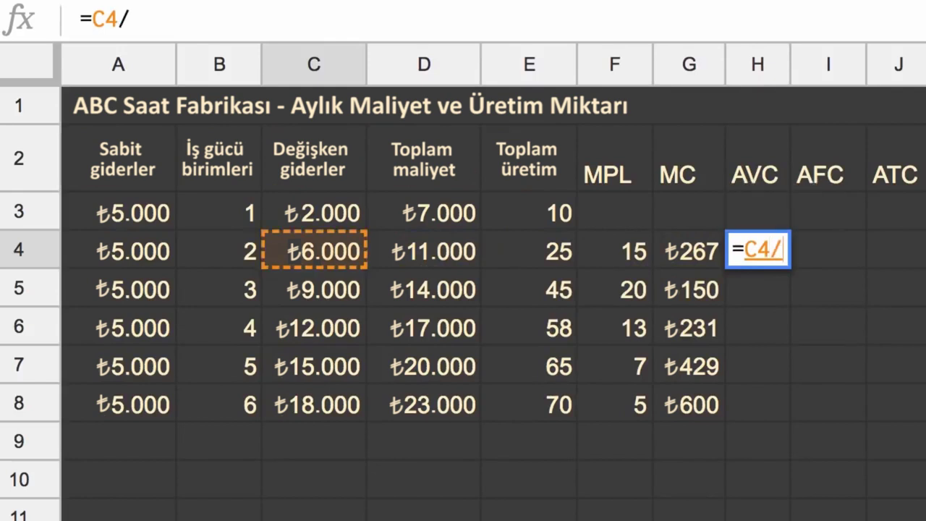
key(Left)
key(Left)
key(Left)
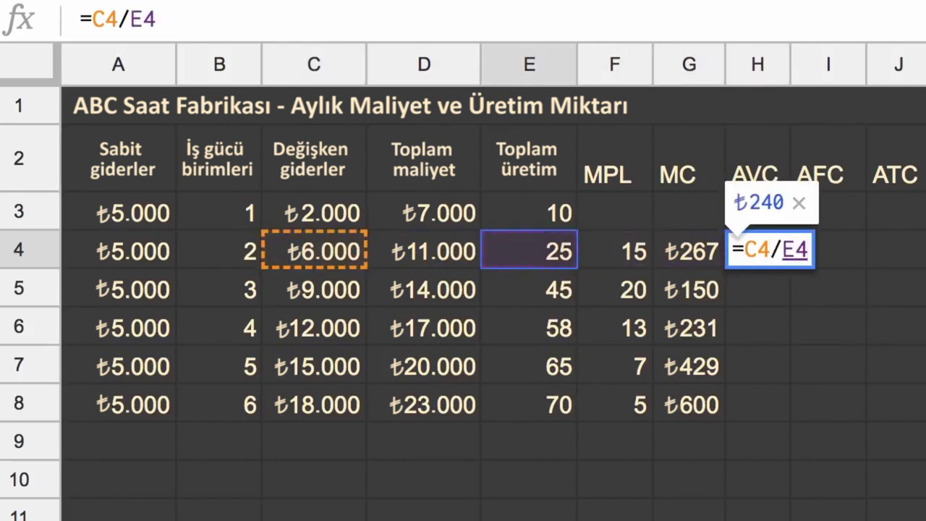
key(Return)
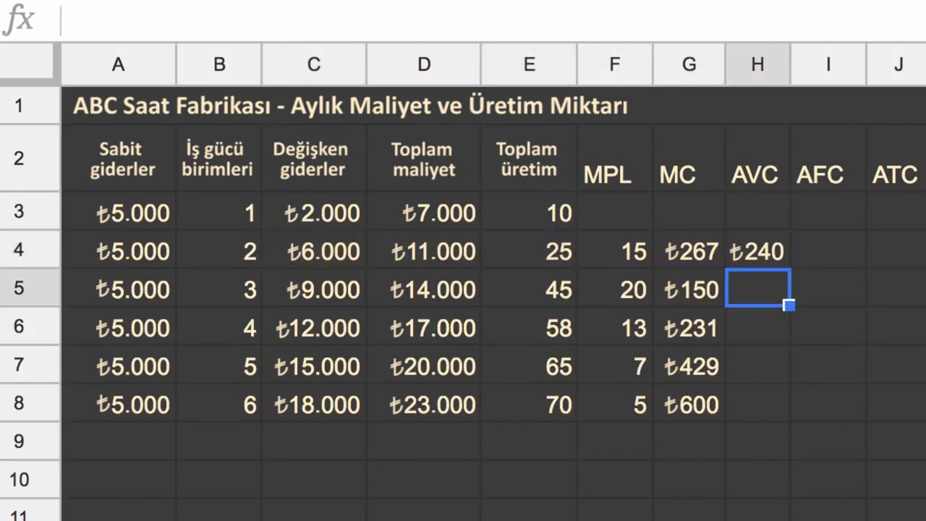
click(758, 249)
click(690, 250)
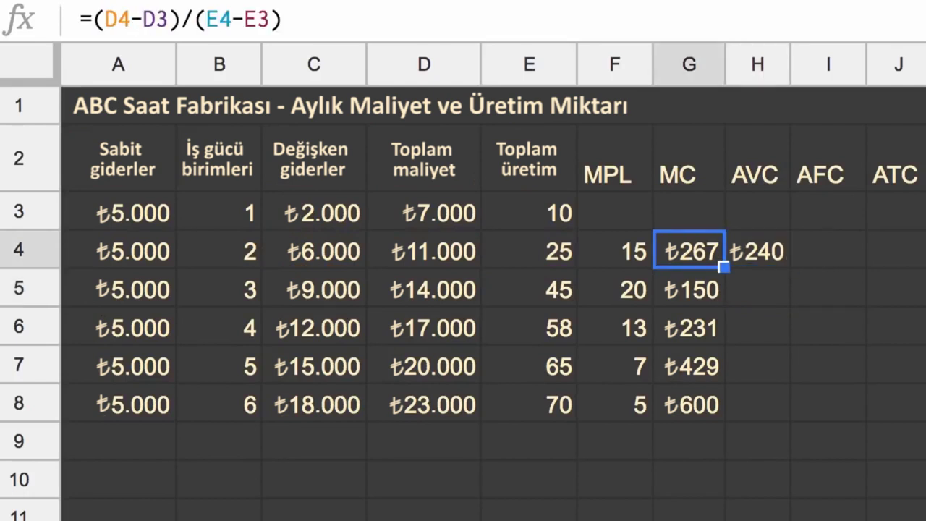
click(529, 249)
click(615, 249)
click(690, 249)
- Enter the AFC formula =A4/E4 in cell I4
click(758, 250)
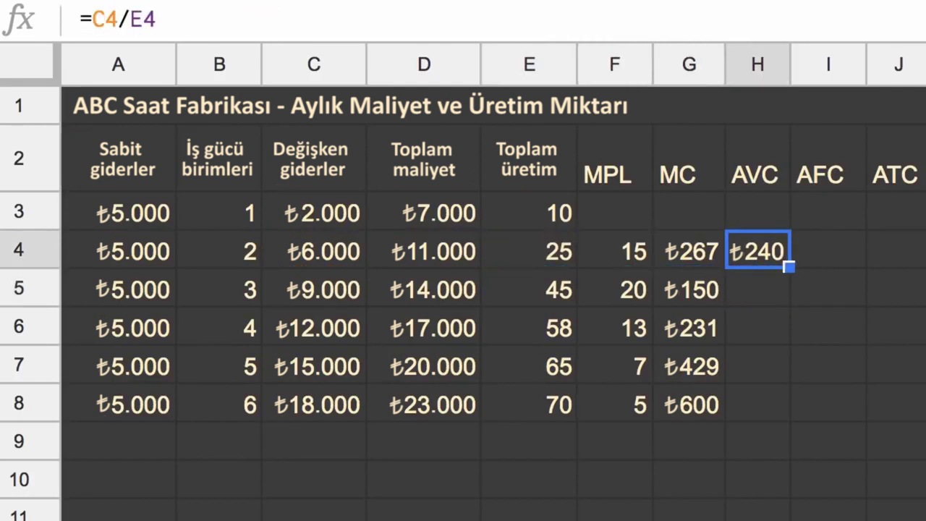
key(Right)
text(=)
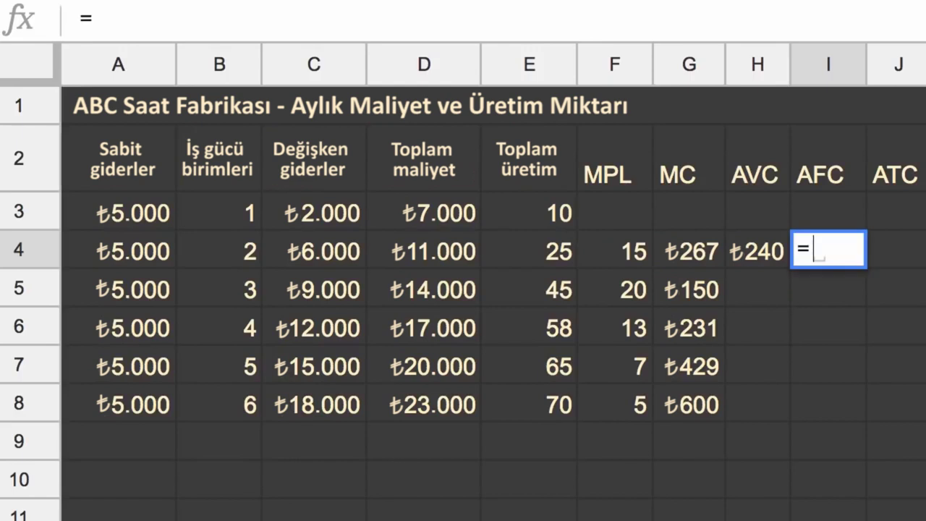
key(Left)
key(Left)
key(Left)
key(Left)
key(Left)
key(Left)
key(Left)
key(Left)
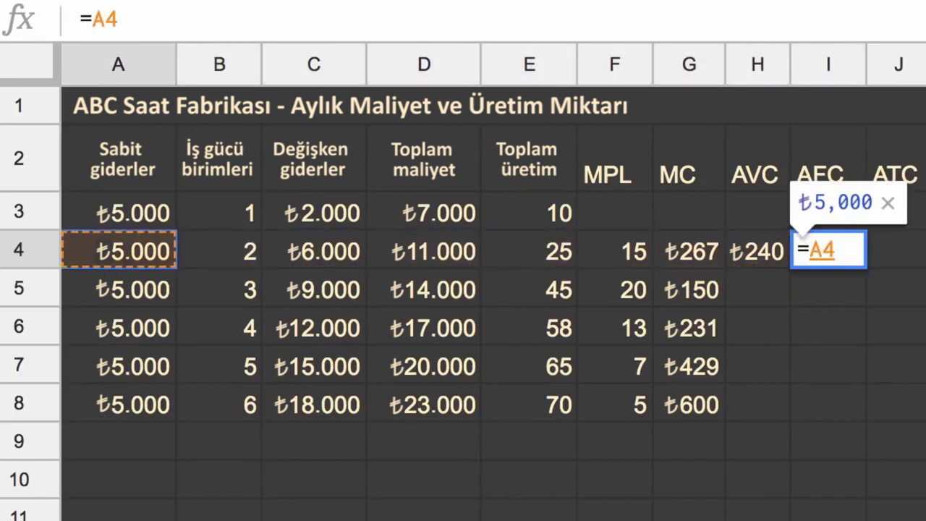
text(/)
key(Left)
key(Left)
key(Left)
key(Left)
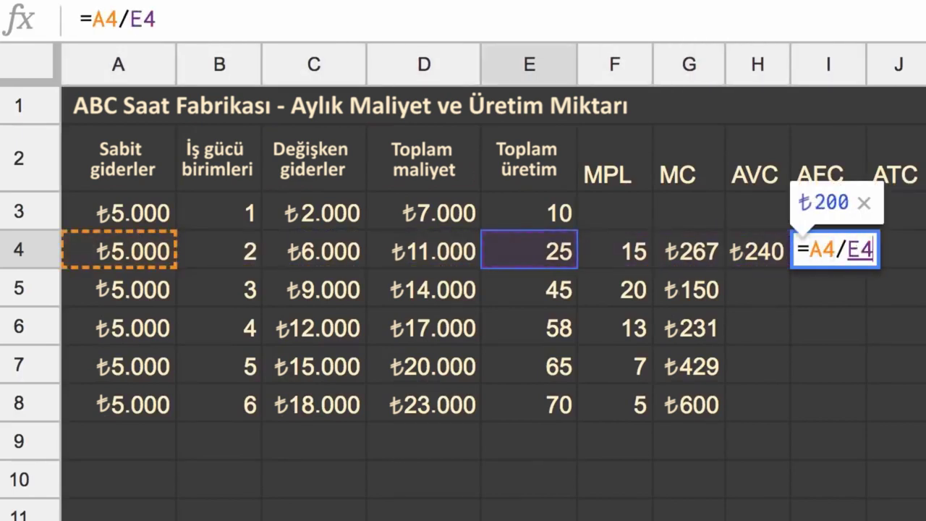
key(Return)
- Enter the ATC formula =D4/E4 in cell J4 and fill the formulas in H4:J4 down through row 8
key(Up)
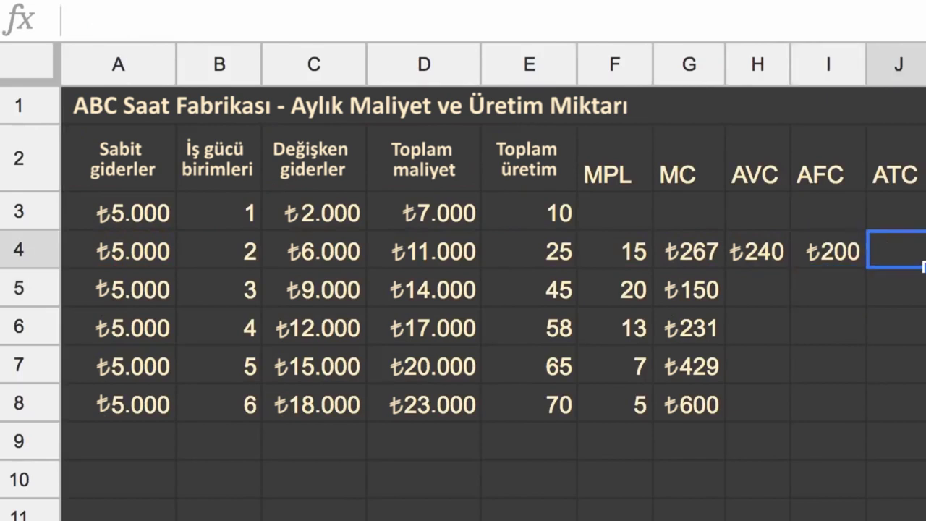
text(=D4/)
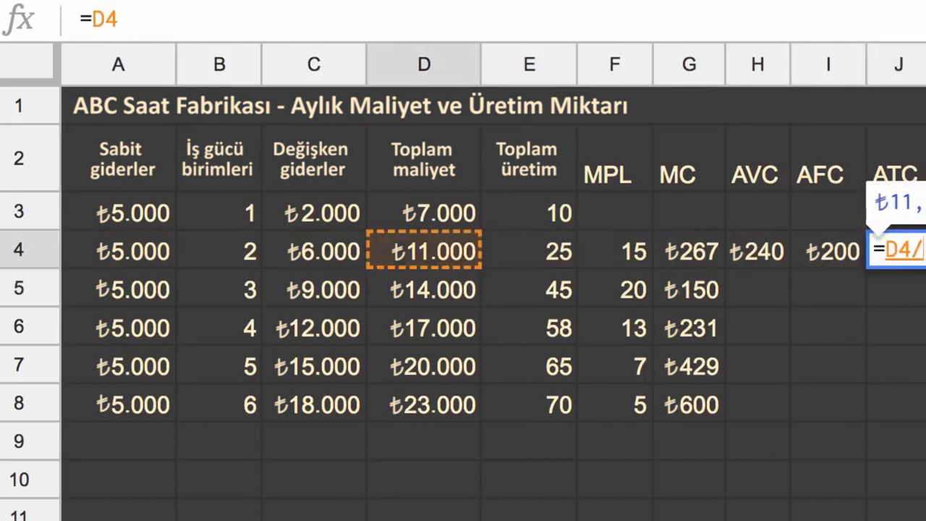
key(Left)
key(Left)
key(Left)
key(Left)
key(Left)
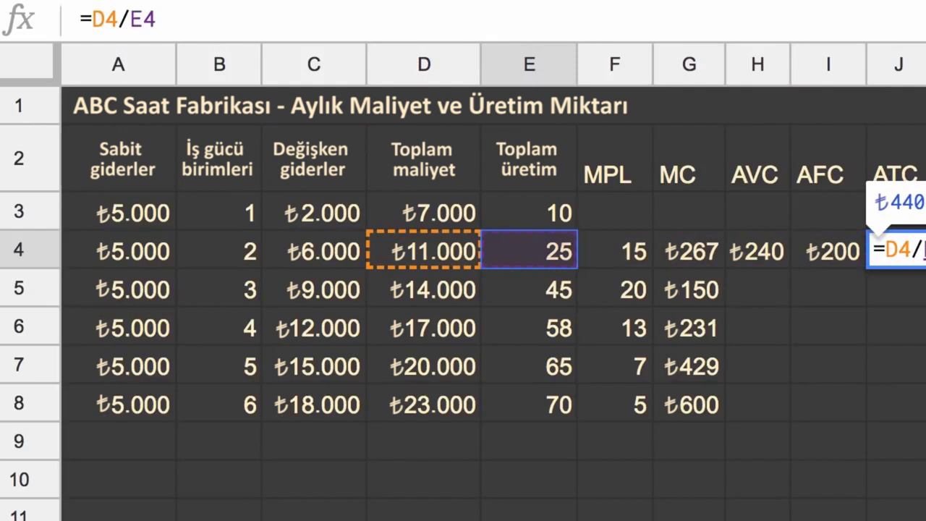
key(Return)
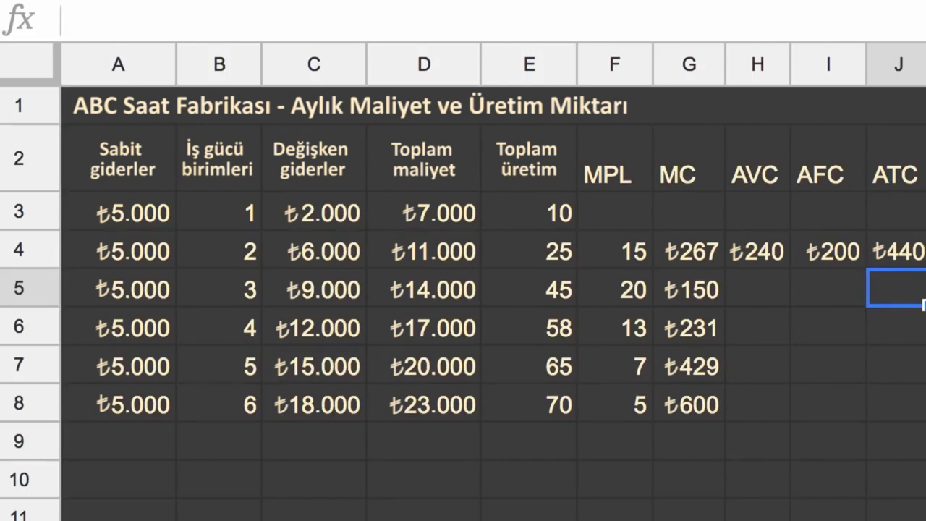
drag(758, 252, 923, 405)
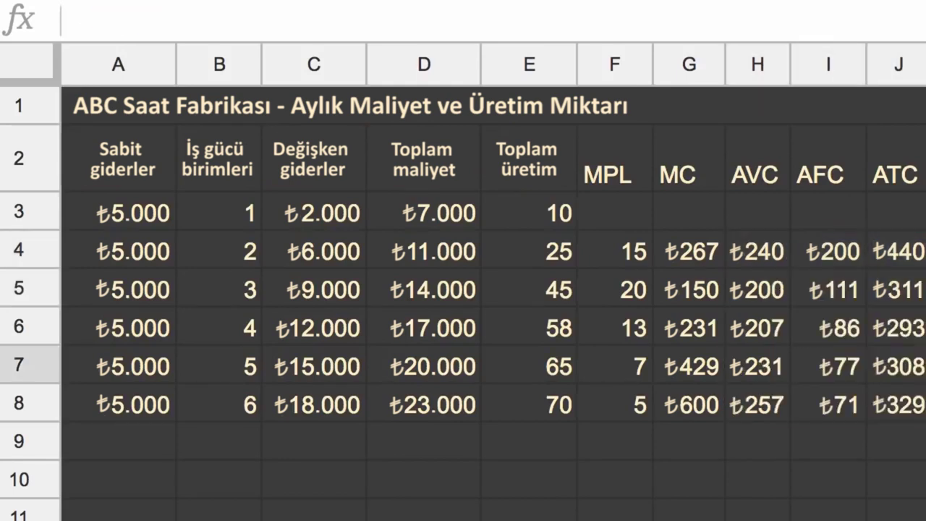